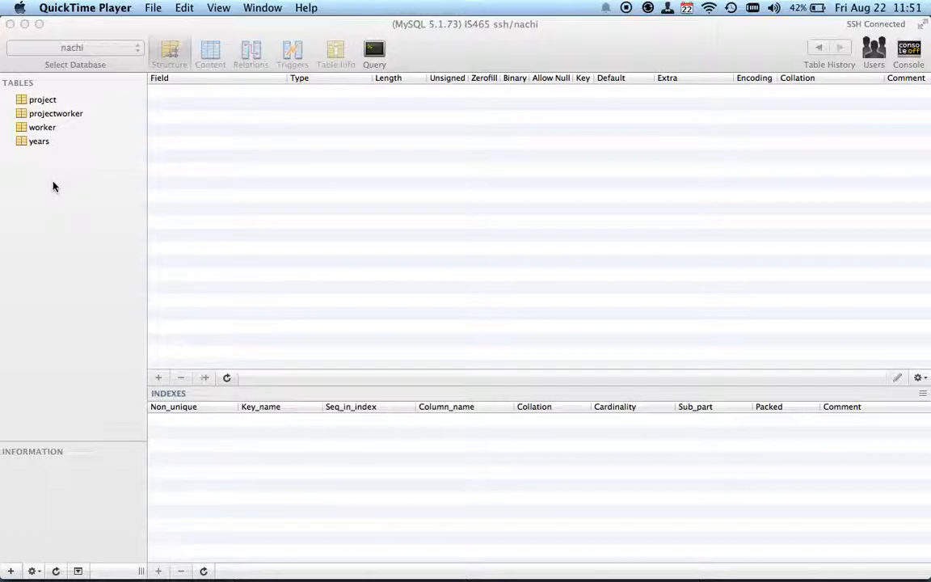
- Export the structure and content of all four tables, including DROP TABLE syntax, as an SQL dump in the home folder
{"action": "left_click", "coordinate": [54, 187]}
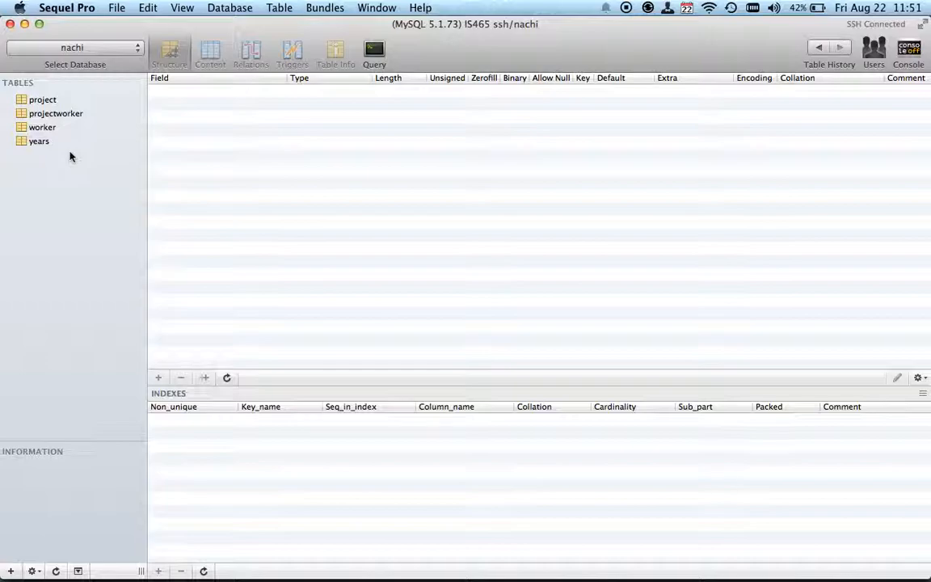
{"action": "left_click", "coordinate": [116, 8]}
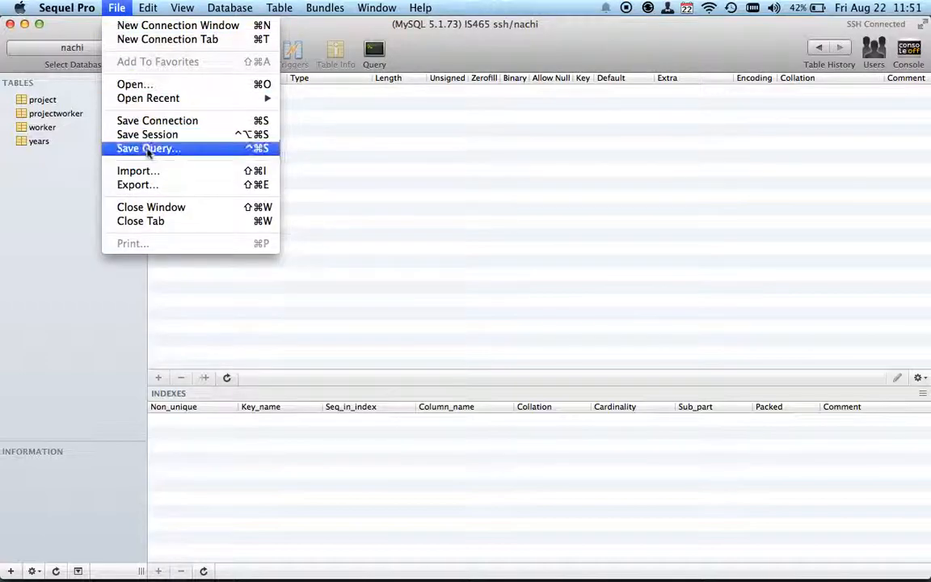
{"action": "left_click", "coordinate": [141, 185]}
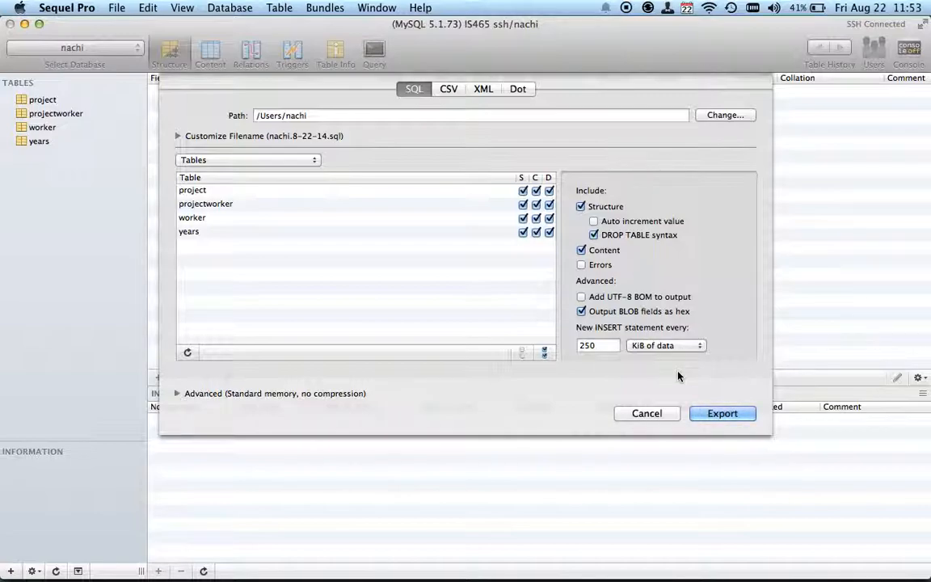
{"action": "left_click", "coordinate": [723, 414]}
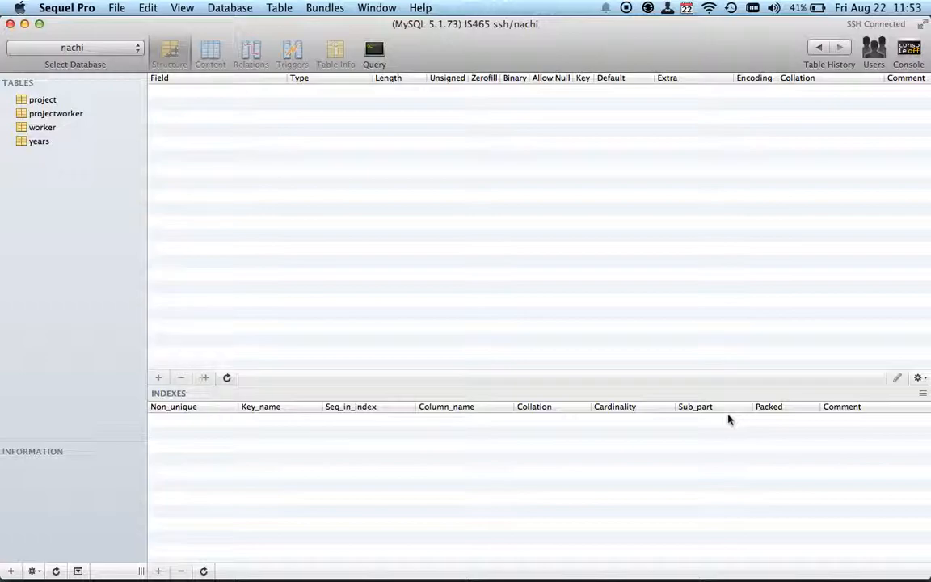
- Switch to Finder and open the newly exported SQL dump from the home folder in MacVim
{"action": "key", "text": "super+Tab"}
{"action": "key", "text": "super+Tab"}
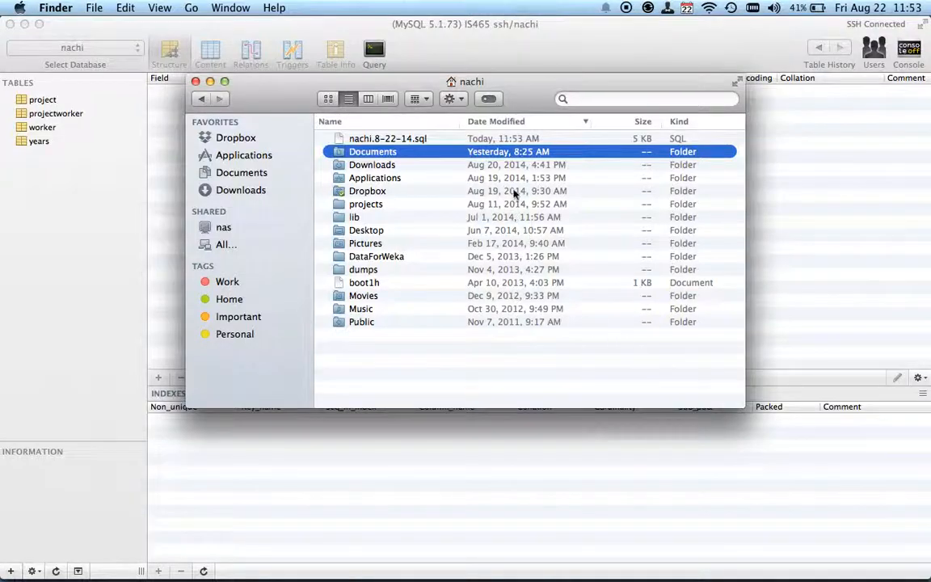
{"action": "left_click", "coordinate": [417, 142]}
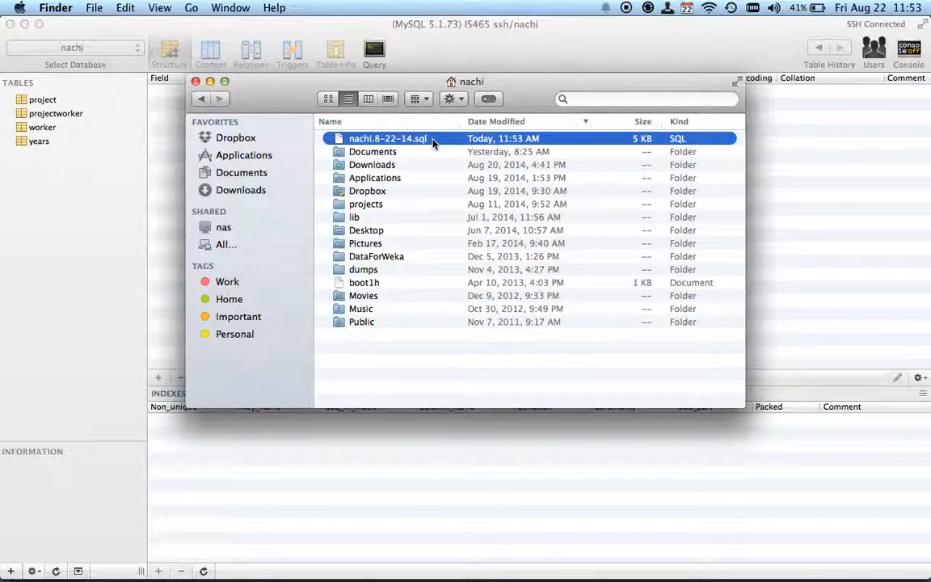
{"action": "right_click", "coordinate": [432, 142]}
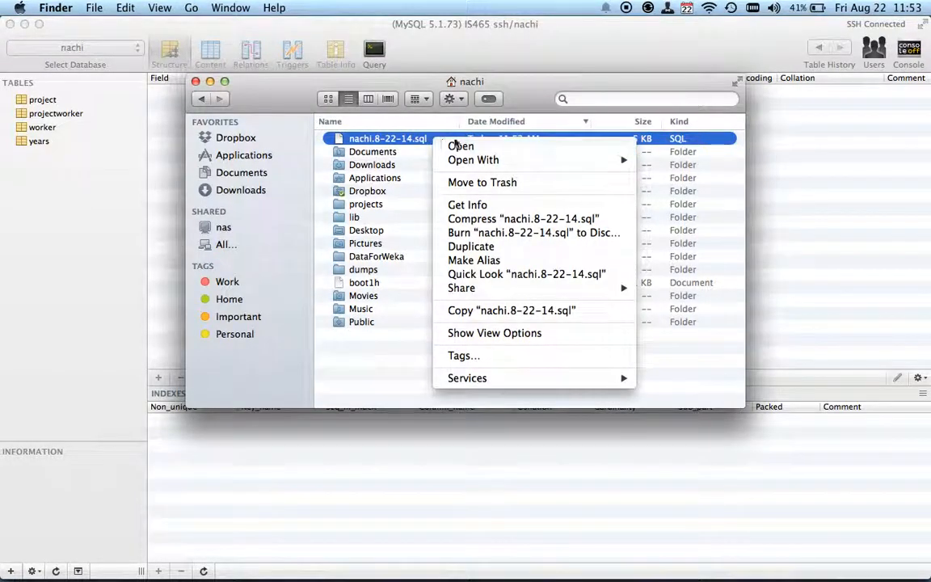
{"action": "mouse_move", "coordinate": [502, 160]}
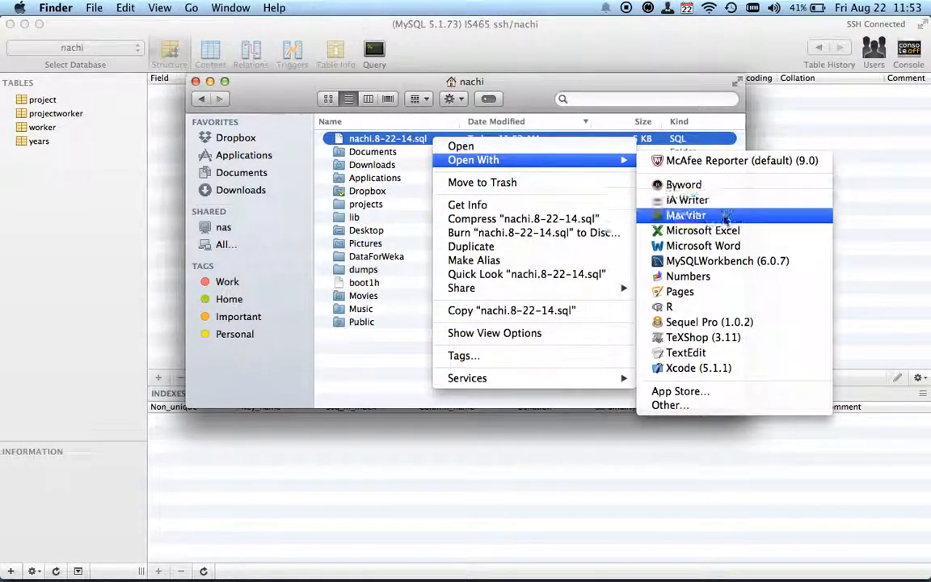
{"action": "left_click", "coordinate": [724, 218]}
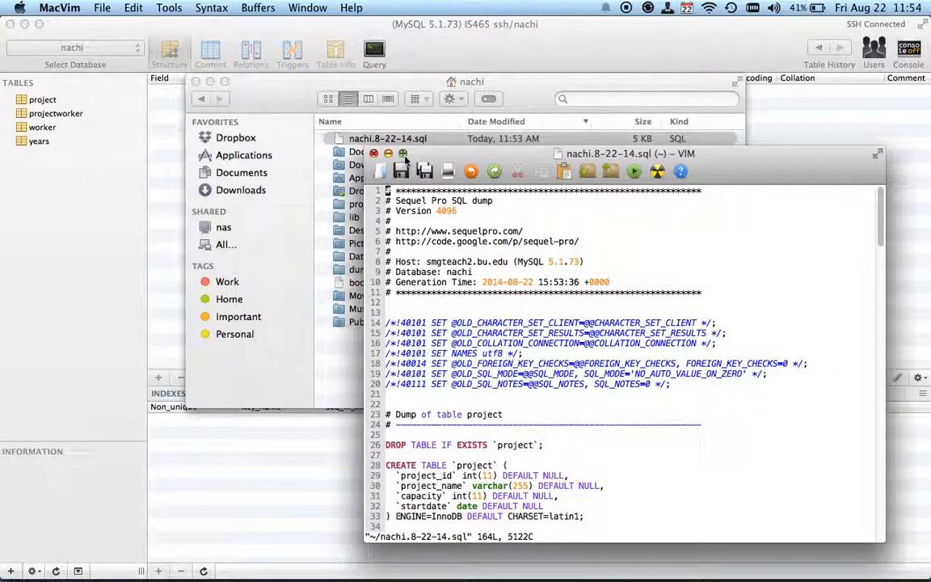
- Examine the dump's DROP, CREATE and INSERT statements from the project table through the years table, and close the file
{"action": "left_click", "coordinate": [403, 155]}
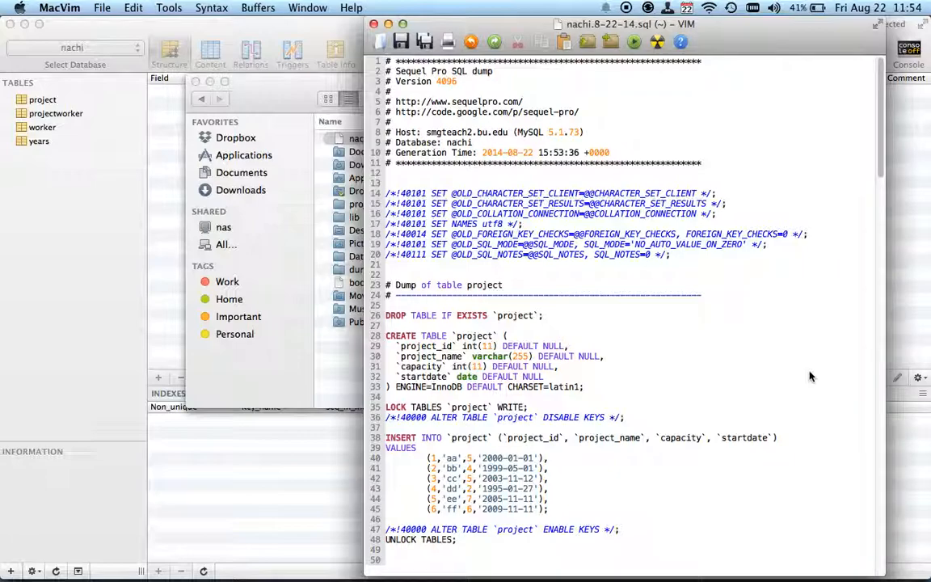
{"action": "left_click", "coordinate": [588, 319]}
{"action": "scroll", "coordinate": [477, 349], "scroll_direction": "down", "scroll_amount": 5}
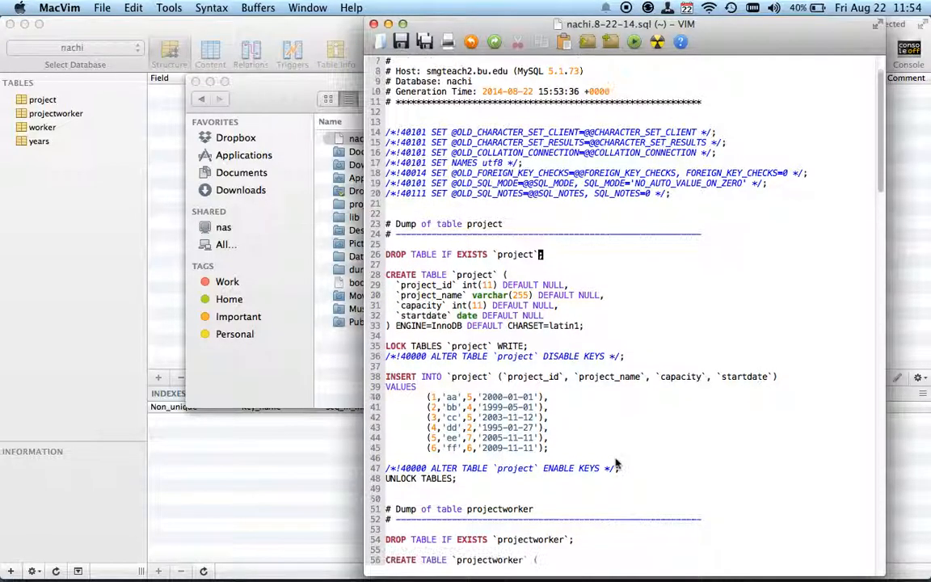
{"action": "scroll", "coordinate": [616, 463], "scroll_direction": "down", "scroll_amount": 4}
{"action": "scroll", "coordinate": [616, 463], "scroll_direction": "down", "scroll_amount": 15}
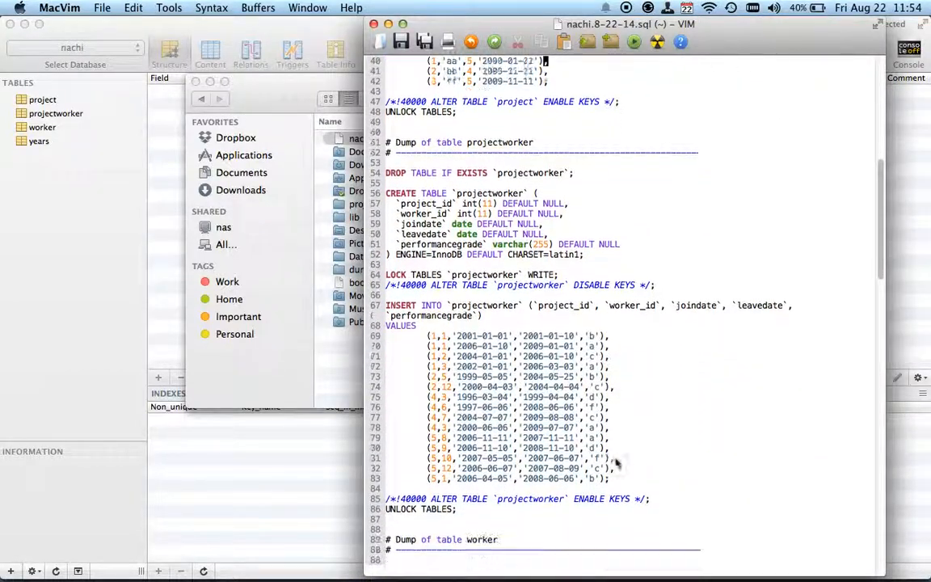
{"action": "scroll", "coordinate": [615, 463], "scroll_direction": "down", "scroll_amount": 12}
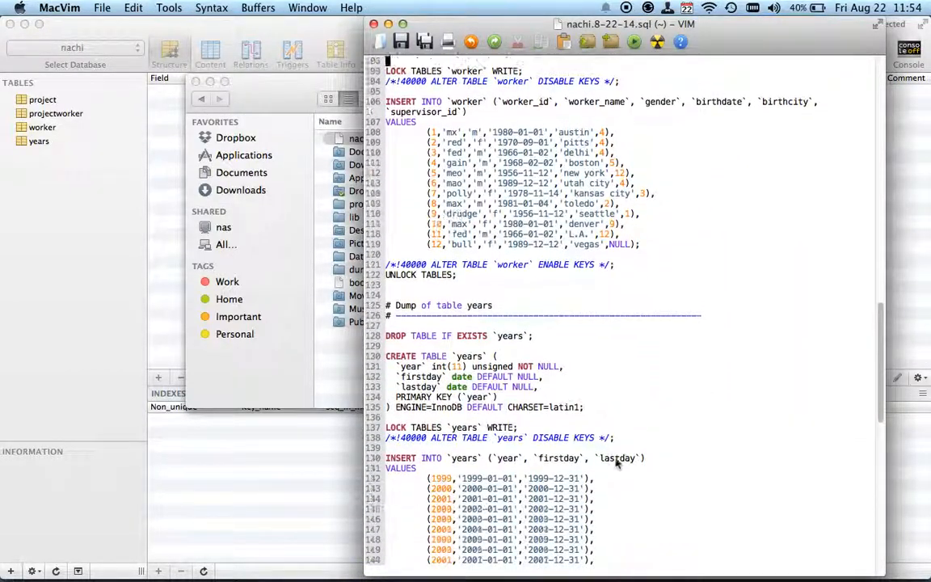
{"action": "scroll", "coordinate": [617, 462], "scroll_direction": "down", "scroll_amount": 9}
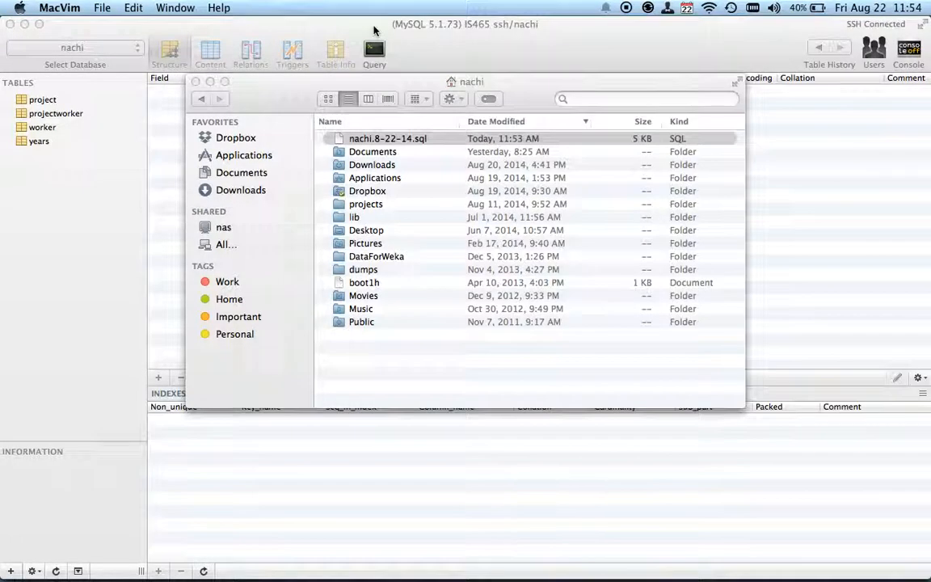
{"action": "left_click", "coordinate": [373, 25]}
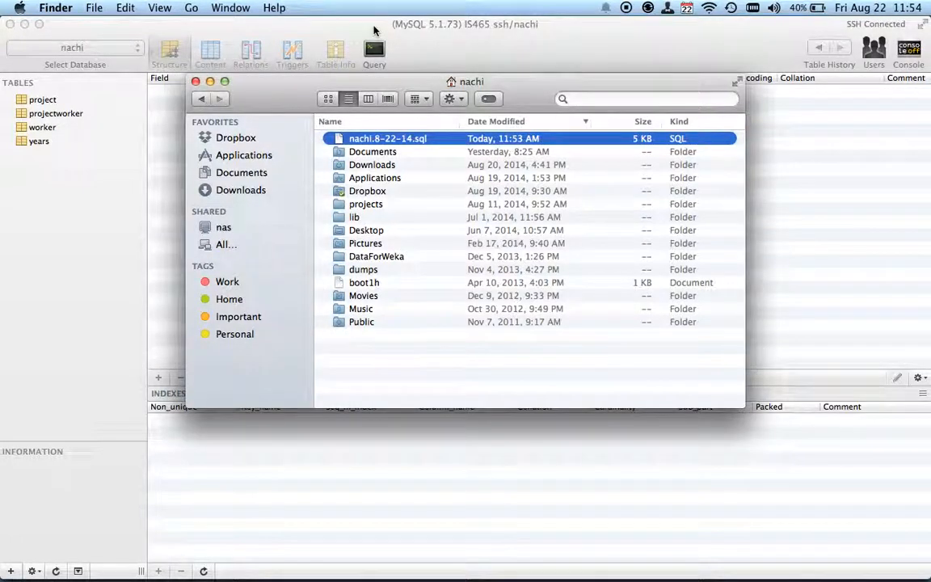
- Switch to Sequel Pro and delete the project, projectworker, worker and years tables with Force delete enabled
{"action": "left_click", "coordinate": [500, 49]}
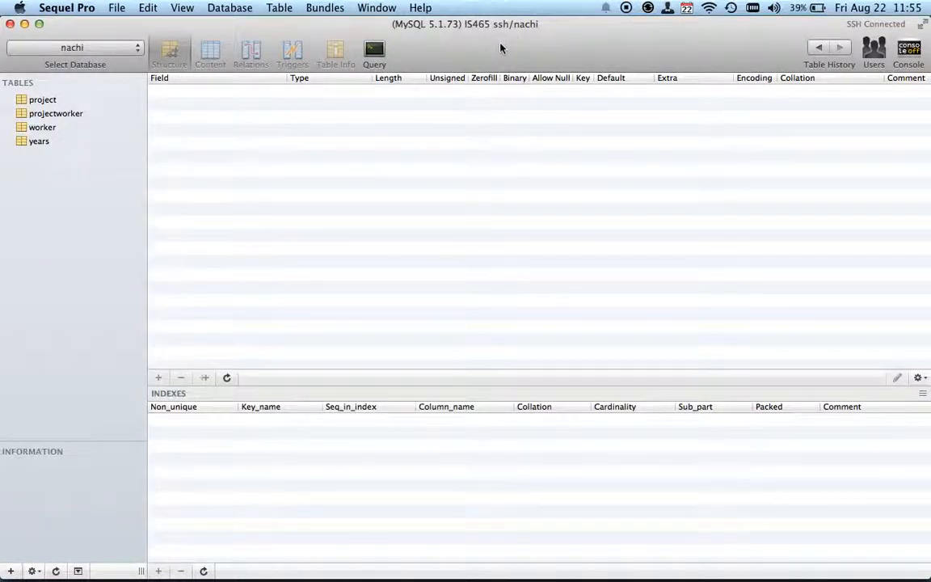
{"action": "left_click", "coordinate": [56, 101]}
{"action": "left_click", "coordinate": [41, 142], "text": "shift"}
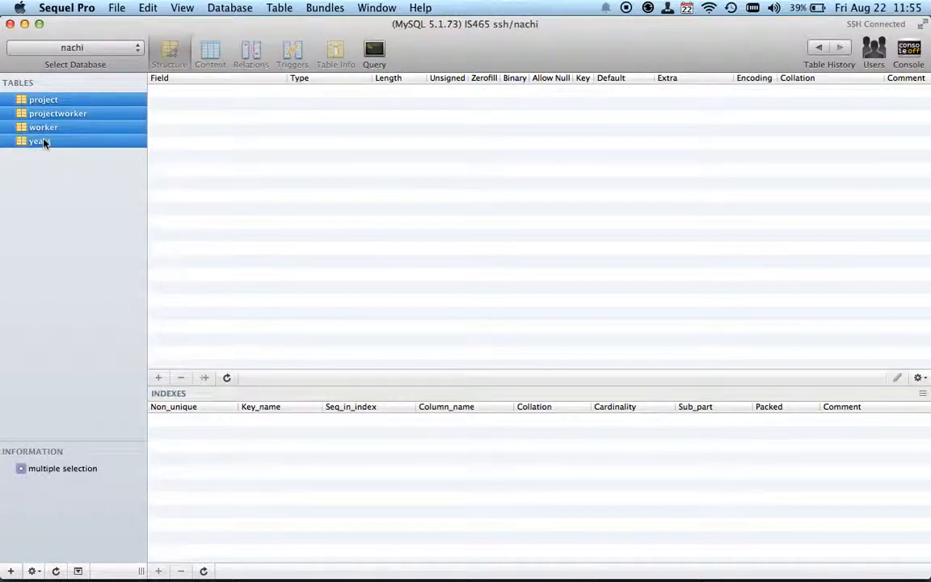
{"action": "right_click", "coordinate": [44, 142]}
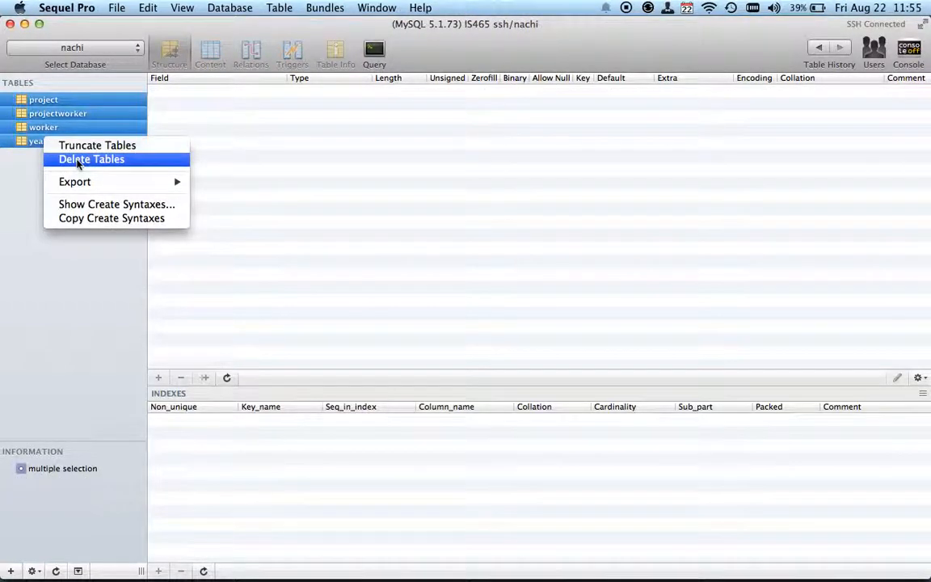
{"action": "left_click", "coordinate": [79, 159]}
{"action": "left_click", "coordinate": [472, 137]}
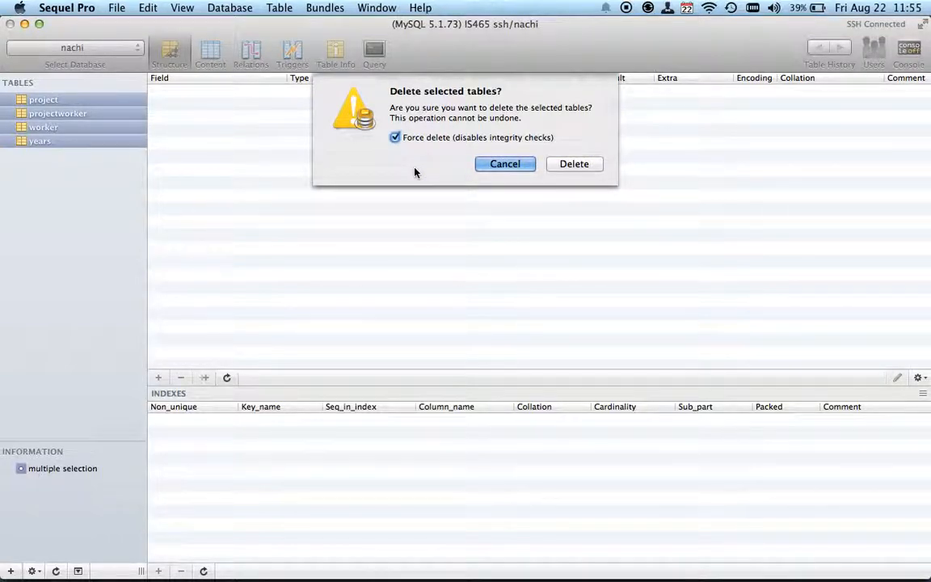
{"action": "left_click", "coordinate": [561, 166]}
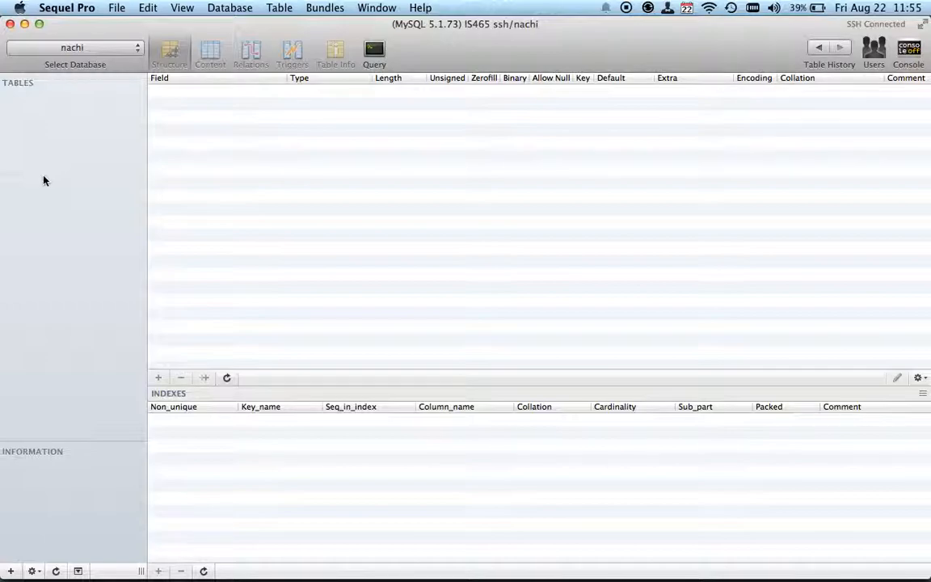
- Import the exported 8-22-14 SQL dump from the home folder, using SQL format and Autodetect encoding
{"action": "left_click", "coordinate": [118, 8]}
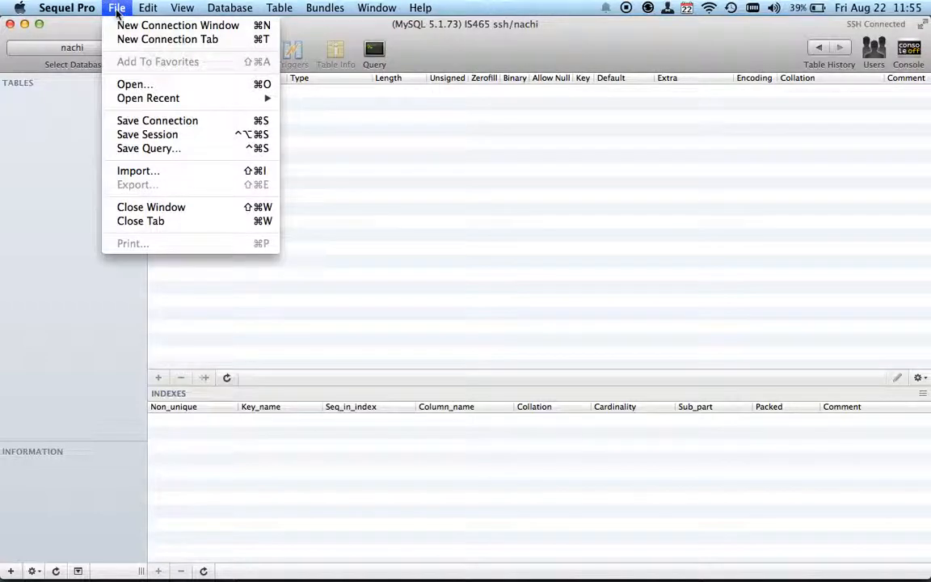
{"action": "left_click", "coordinate": [162, 173]}
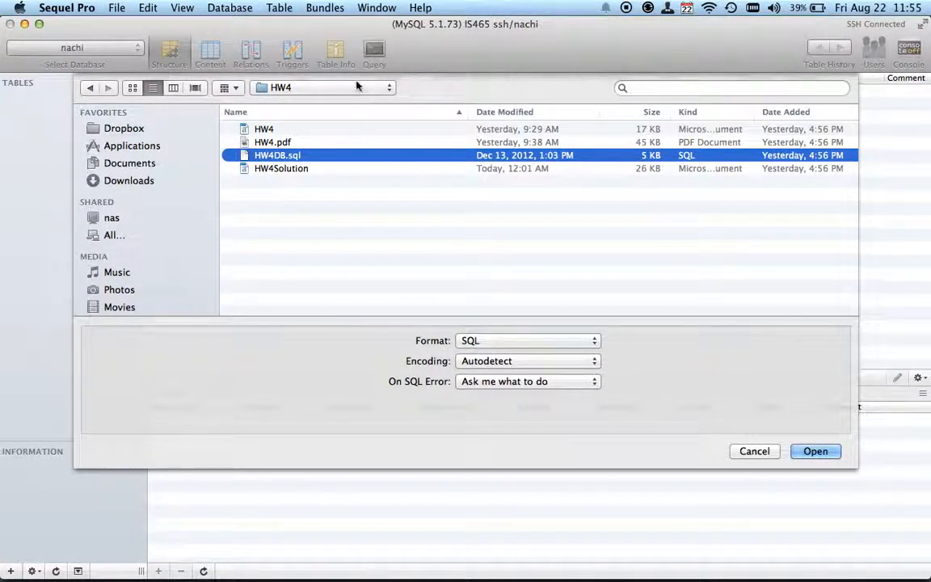
{"action": "left_click", "coordinate": [340, 87]}
{"action": "left_click", "coordinate": [279, 174]}
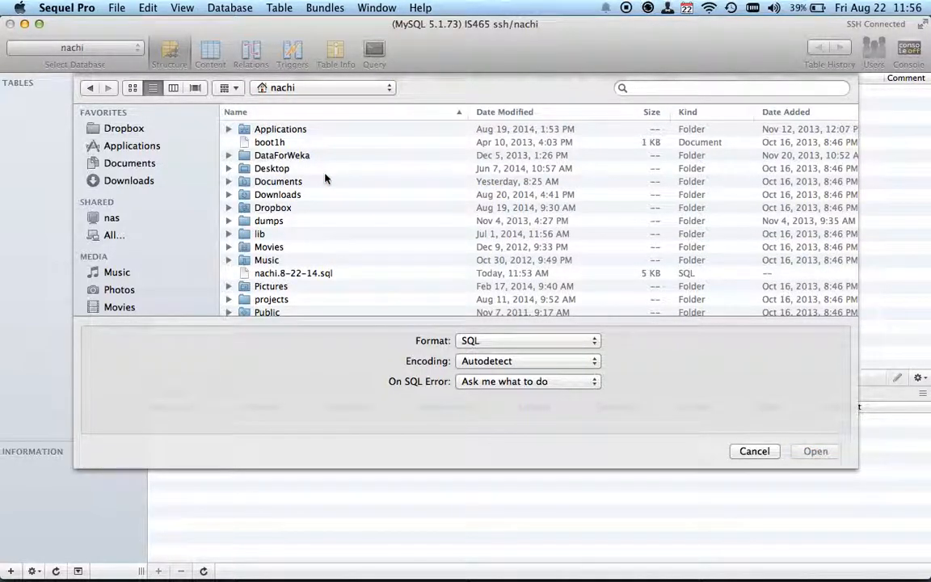
{"action": "scroll", "coordinate": [325, 178], "scroll_direction": "down", "scroll_amount": 1}
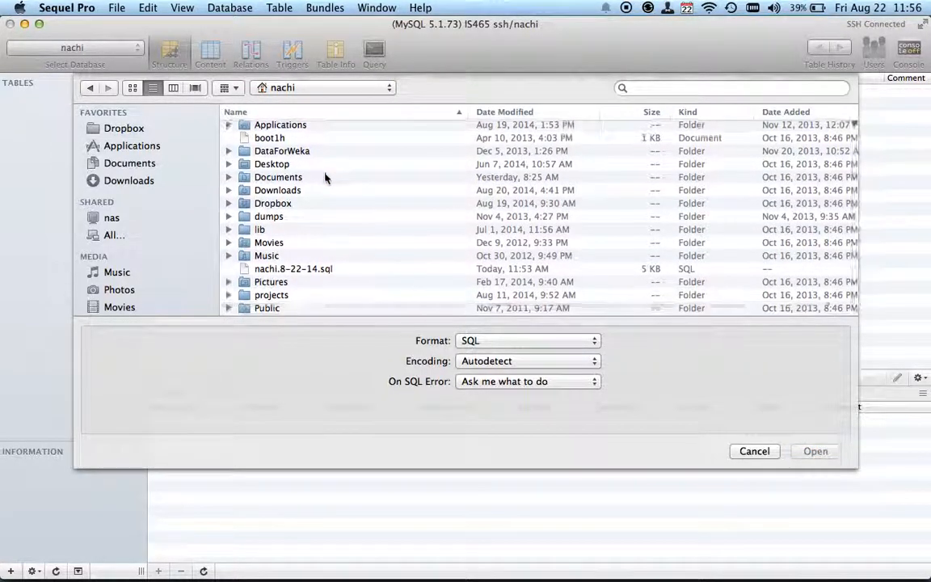
{"action": "left_click", "coordinate": [314, 272]}
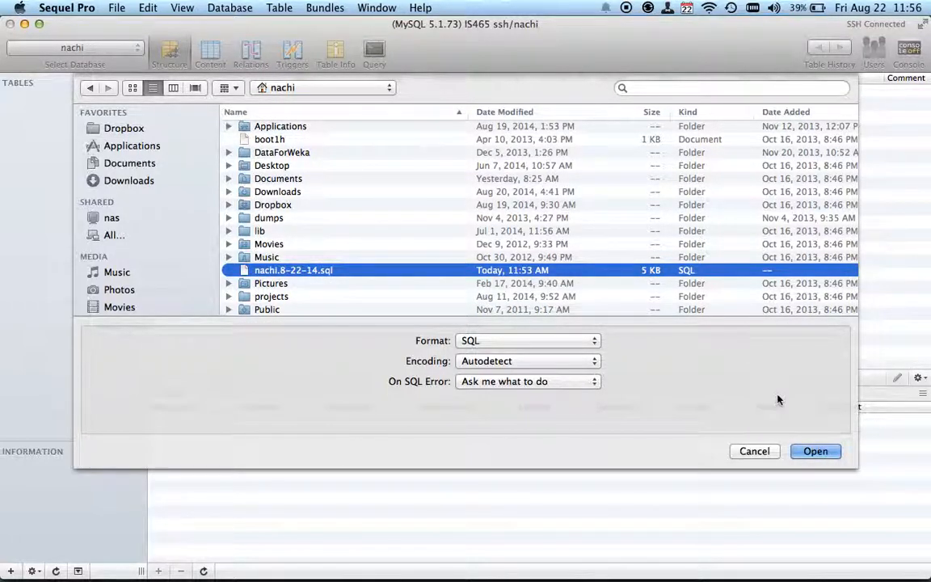
{"action": "left_click", "coordinate": [816, 451]}
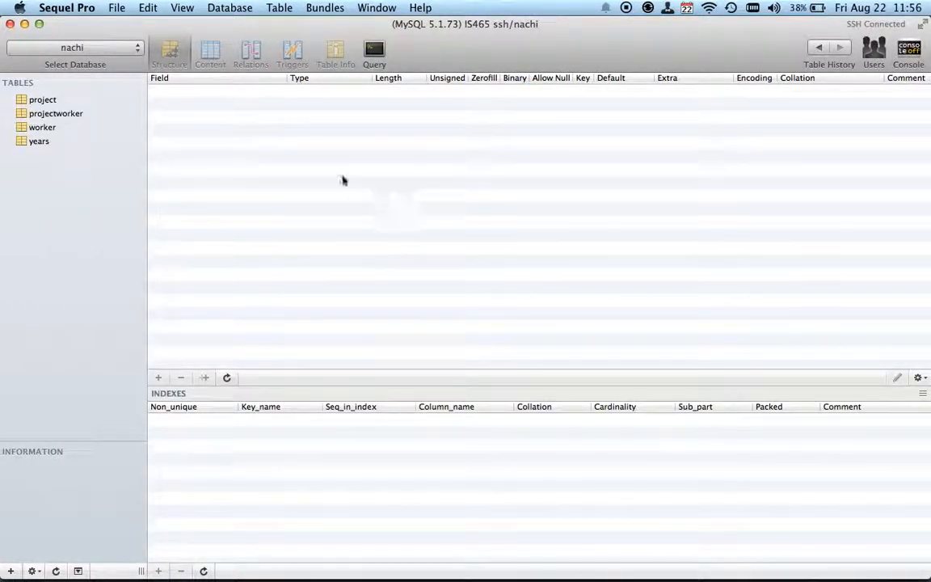
- Review the structure of the restored project, projectworker and worker tables
{"action": "left_click", "coordinate": [56, 104]}
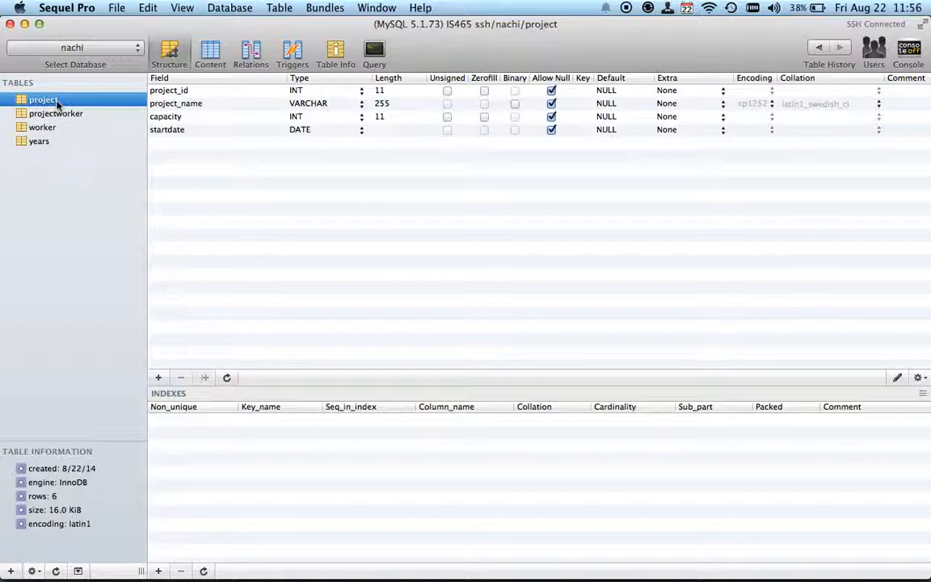
{"action": "left_click", "coordinate": [58, 115]}
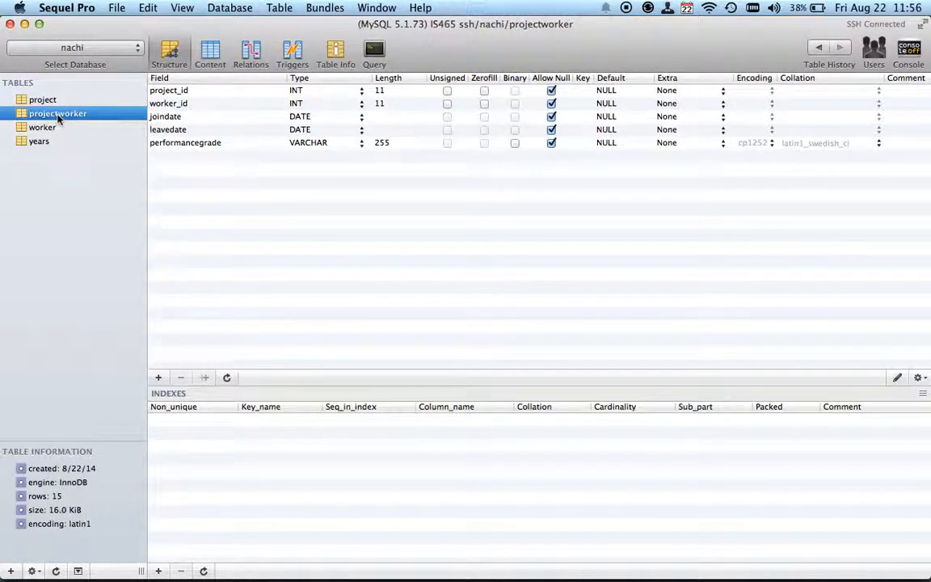
{"action": "left_click", "coordinate": [59, 130]}
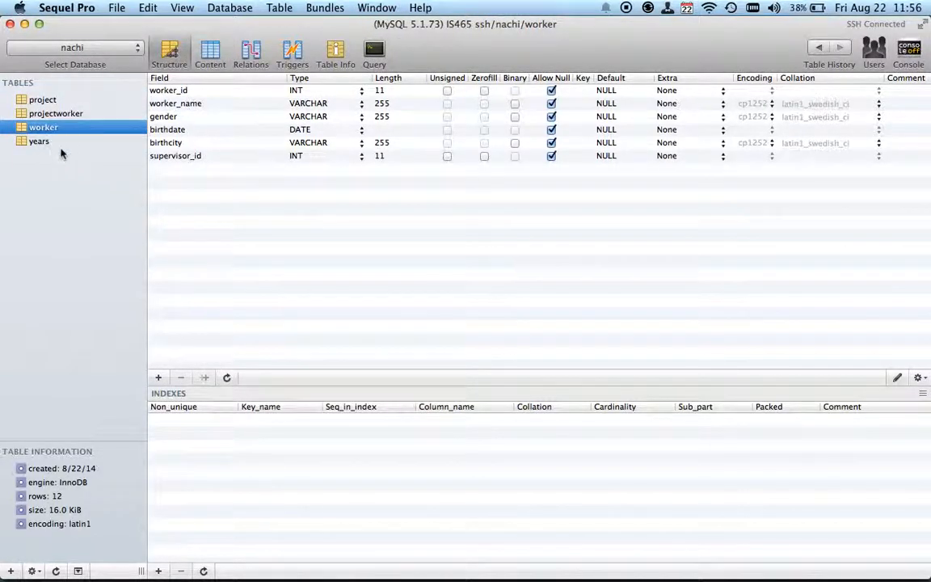